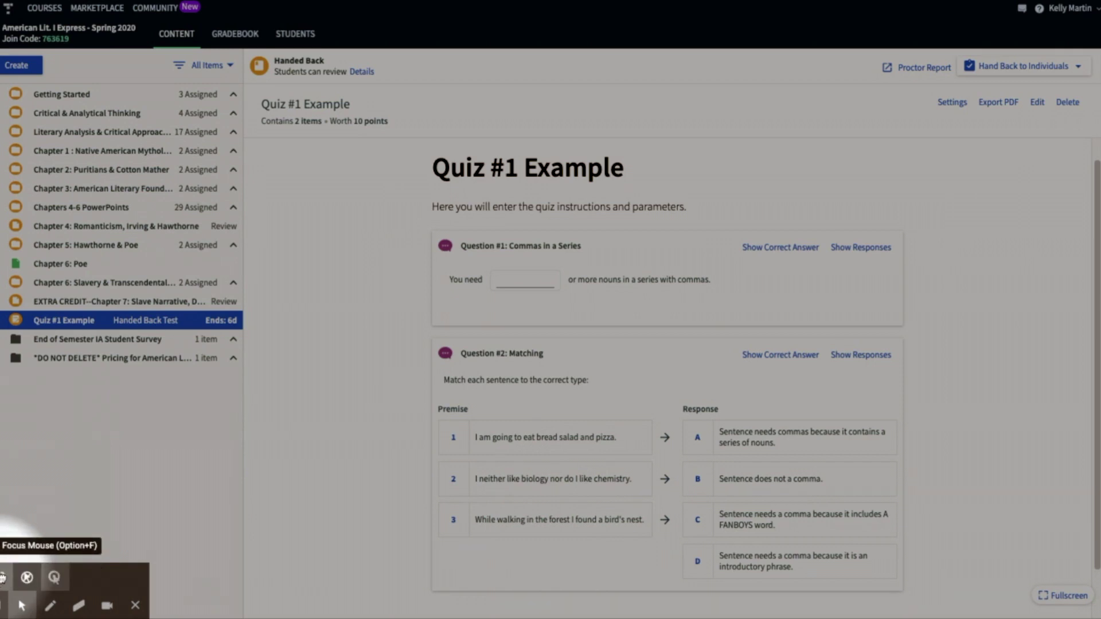
Create a new Top Hat Test from the Create menu.
{"action": "left_click", "coordinate": [2, 577]}
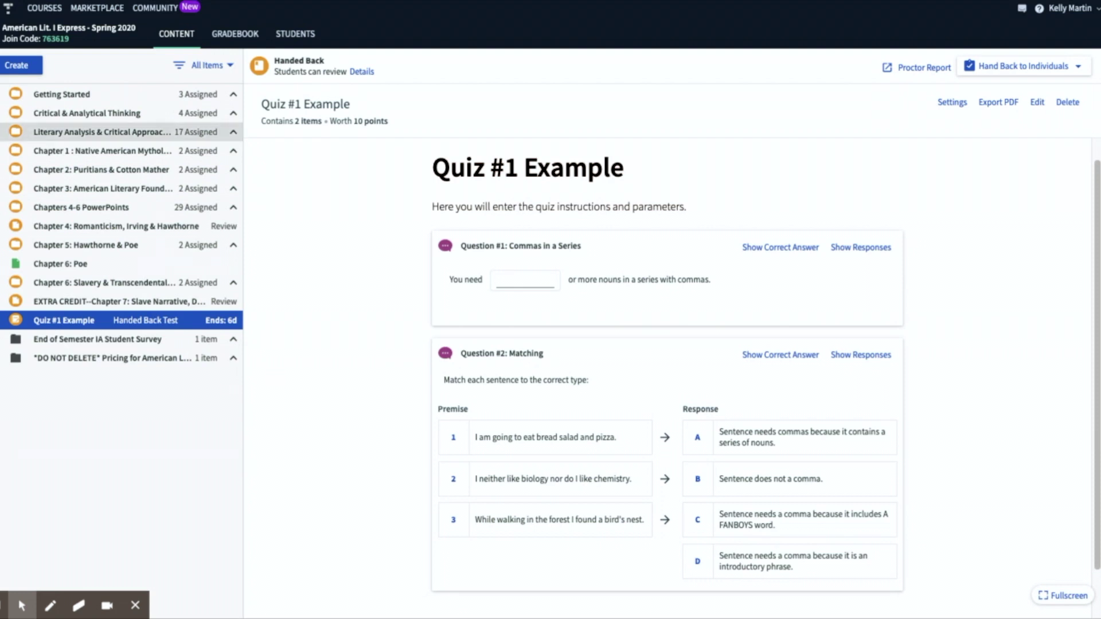
{"action": "left_click", "coordinate": [16, 66]}
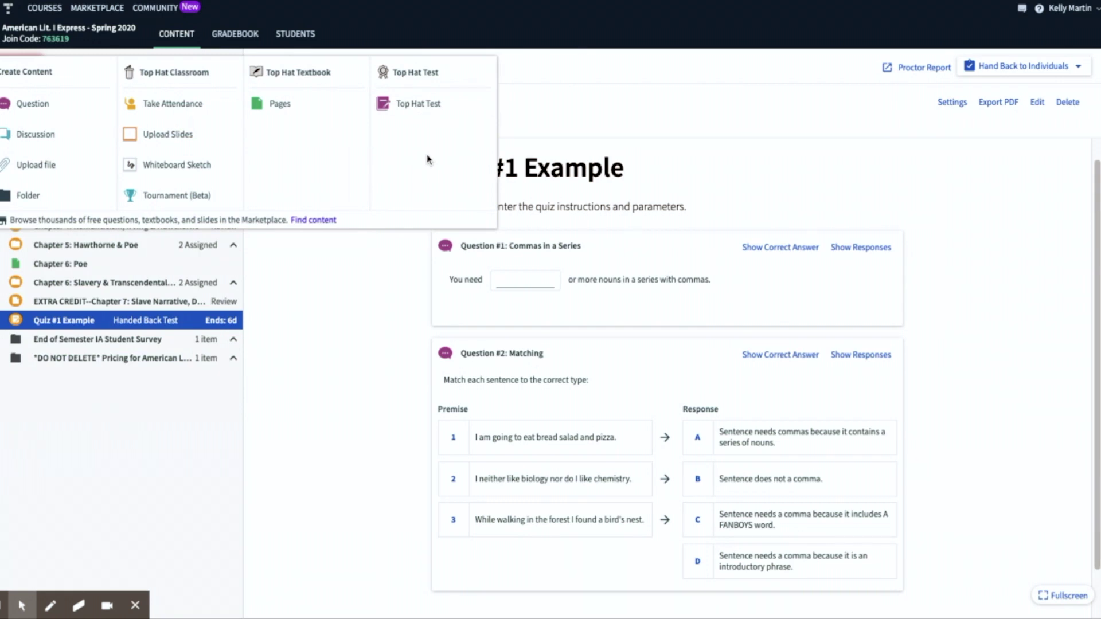
{"action": "left_click", "coordinate": [417, 106]}
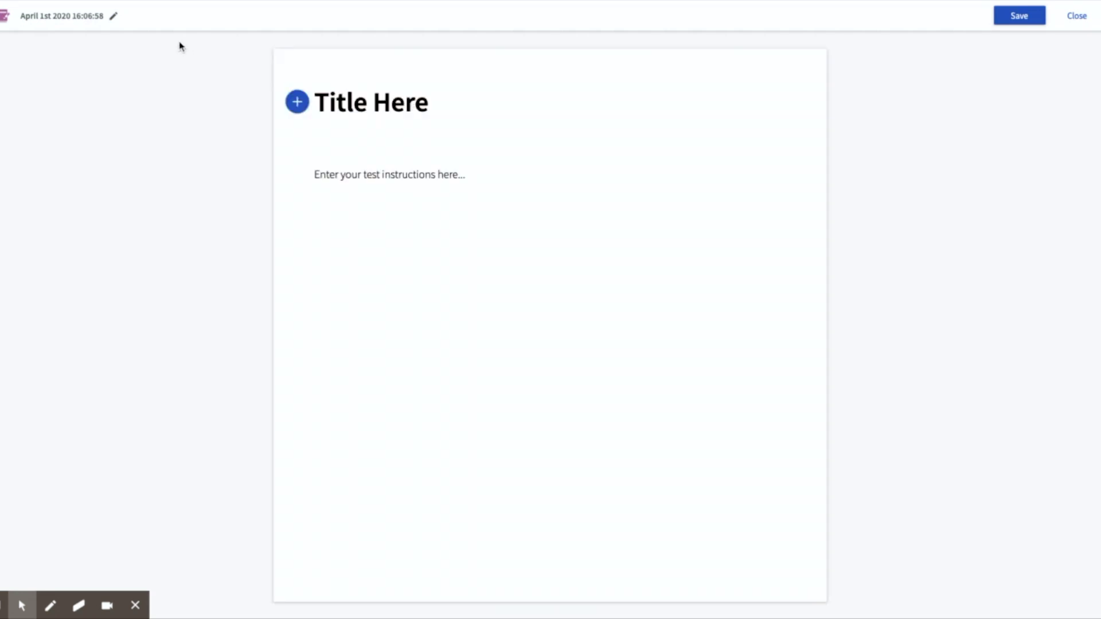
Replace the test's date-stamp name with 'Test, Final'.
{"action": "left_click", "coordinate": [100, 15]}
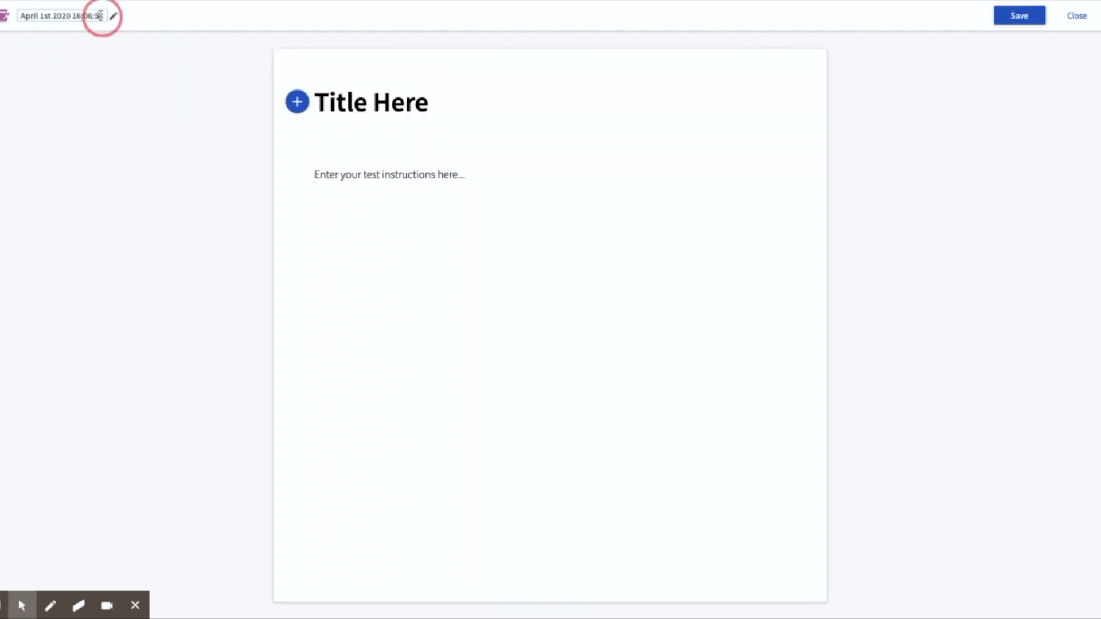
{"action": "left_click_drag", "start_coordinate": [104, 15], "coordinate": [8, 15]}
{"action": "key", "text": "BackSpace"}
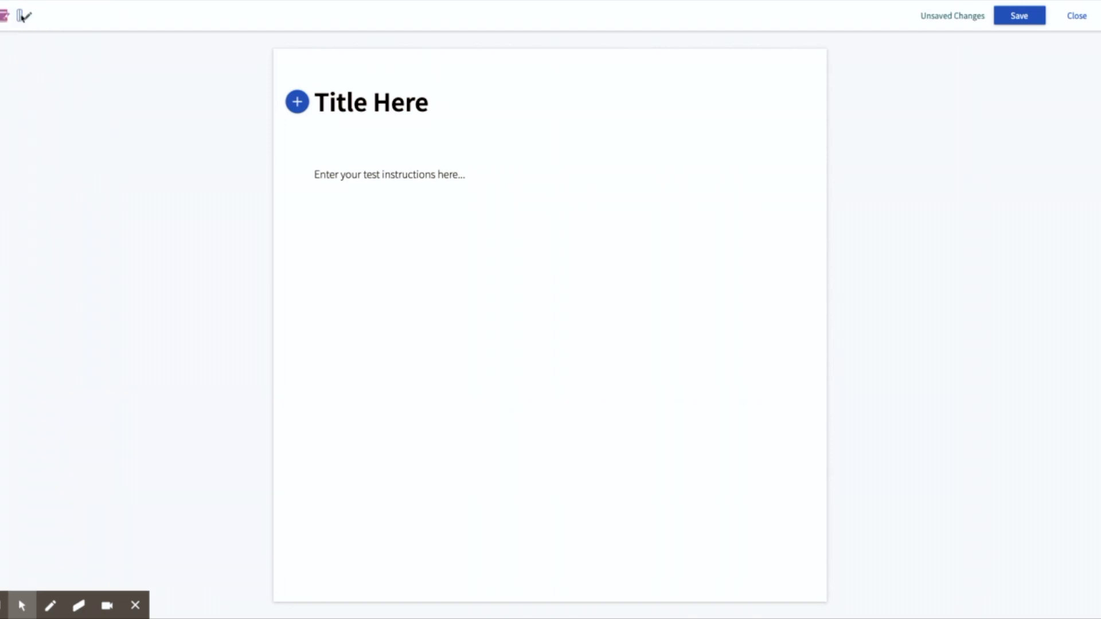
{"action": "type", "text": "Test, Final"}
Replace the 'Title Here' placeholder heading with 'Test, Final' and save the test.
{"action": "left_click", "coordinate": [348, 102]}
{"action": "left_click_drag", "start_coordinate": [433, 103], "coordinate": [314, 111]}
{"action": "type", "text": "Test, Final"}
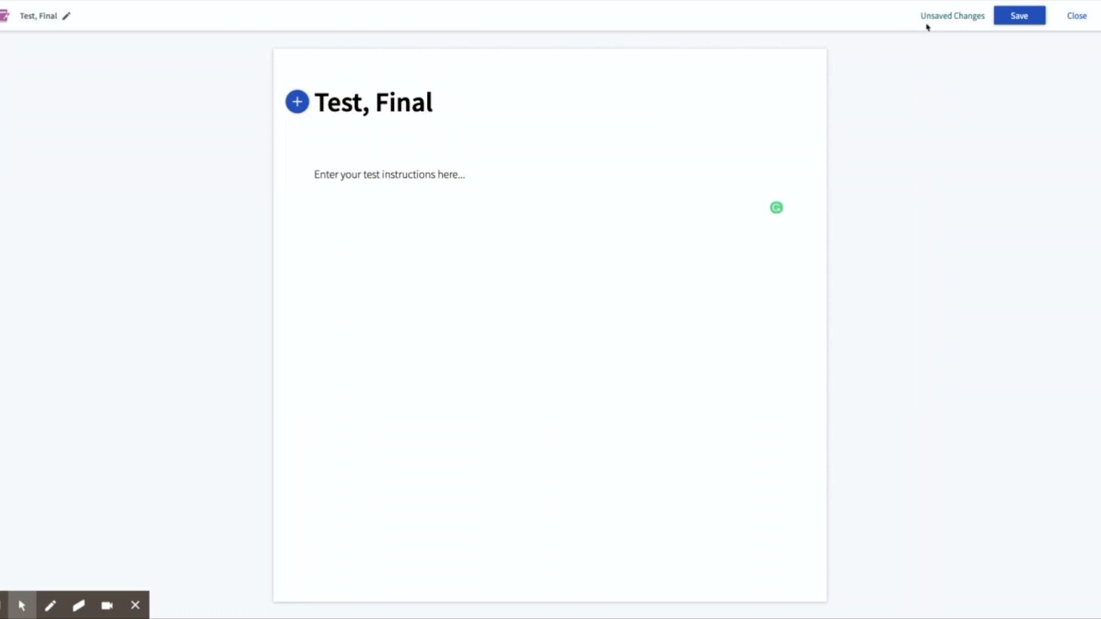
{"action": "left_click", "coordinate": [1014, 18]}
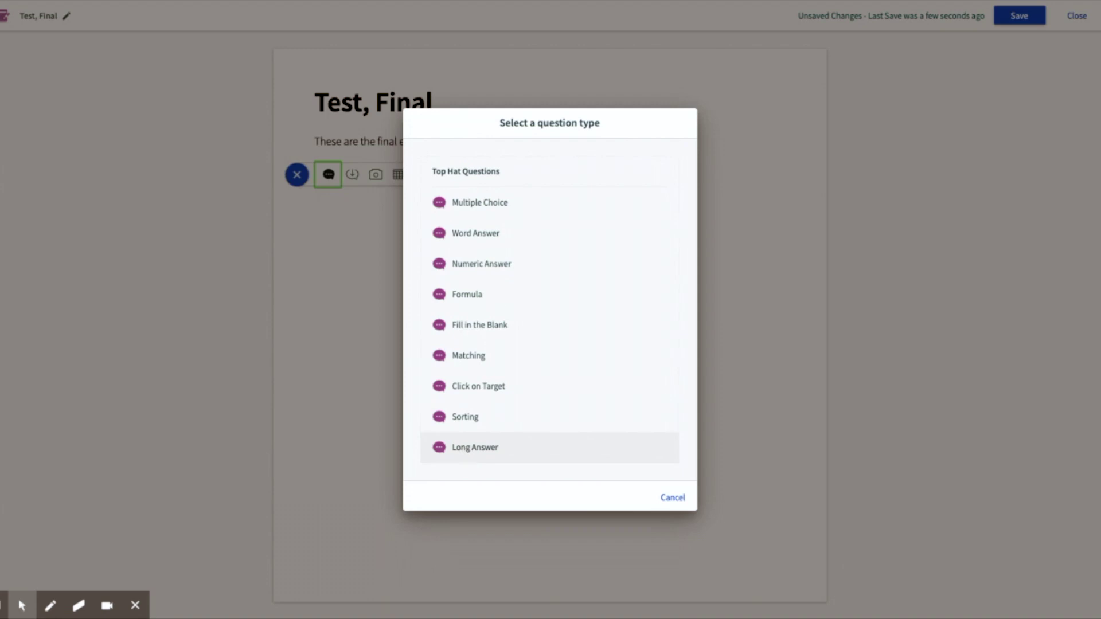
Add a multiple-choice question, retitling 'Question #1: Multiple Choice' to 'Question #1: Commas in a Series'.
{"action": "left_click", "coordinate": [465, 209]}
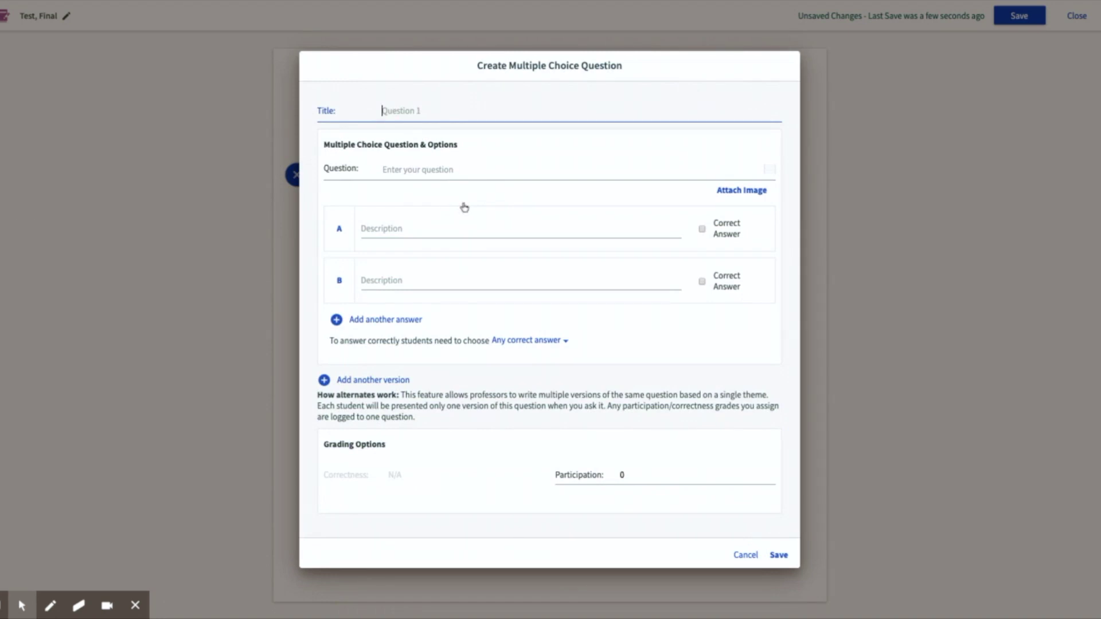
{"action": "type", "text": "Question #1: Multiple Choice"}
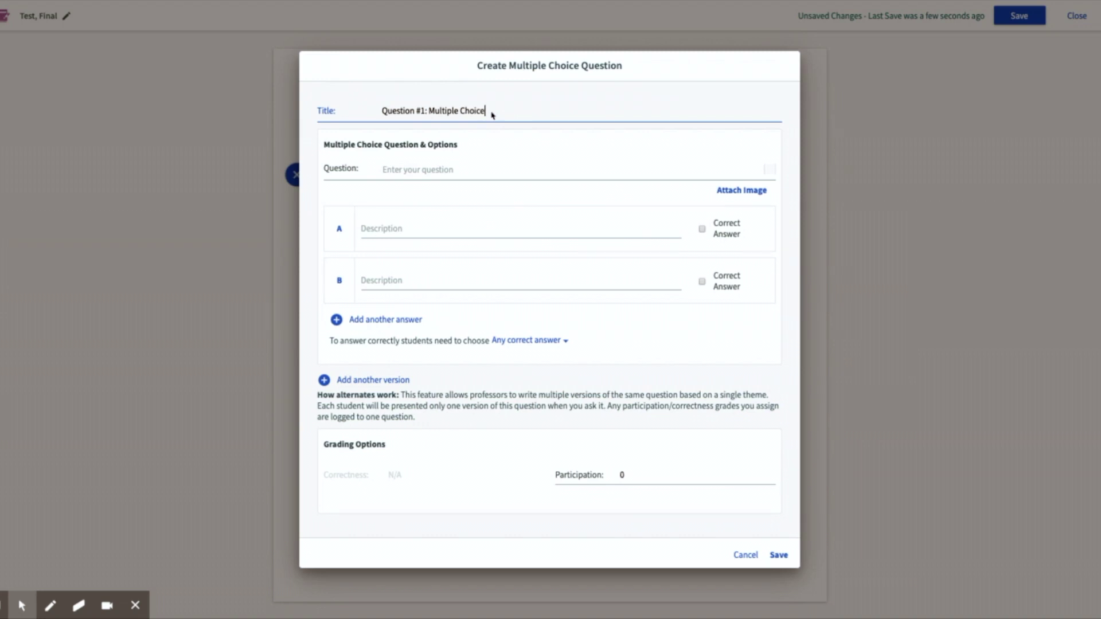
{"action": "left_click_drag", "start_coordinate": [485, 111], "coordinate": [429, 111]}
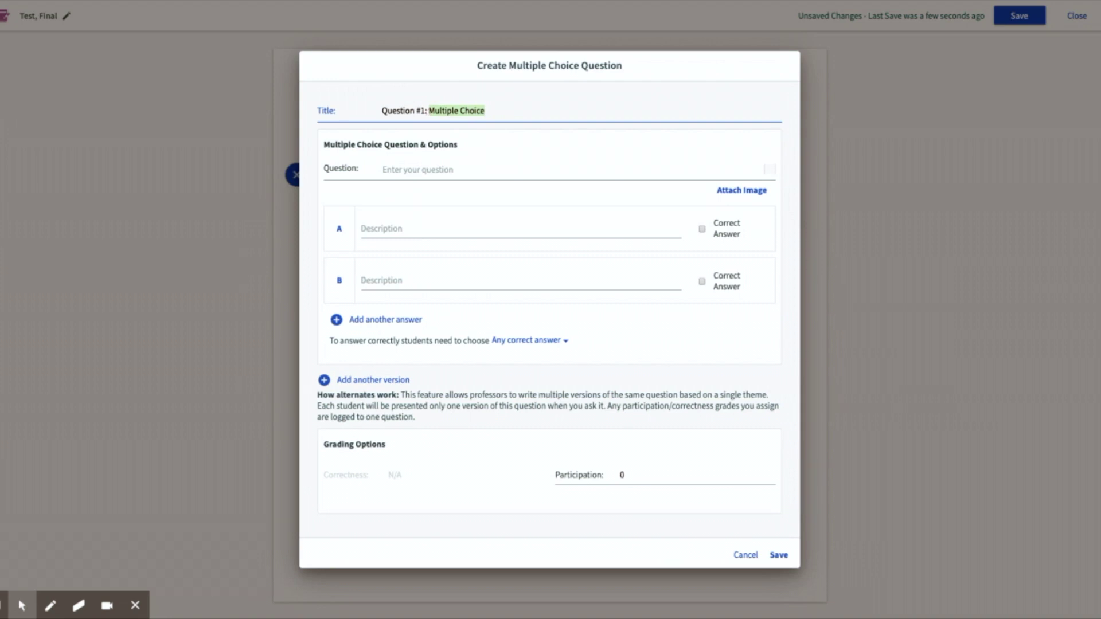
{"action": "key", "text": "BackSpace"}
{"action": "type", "text": "Commas in a Series"}
Enter the question text 'Which of the following sentences correctly uses a comma?'.
{"action": "left_click", "coordinate": [403, 168]}
{"action": "type", "text": "Whi"}
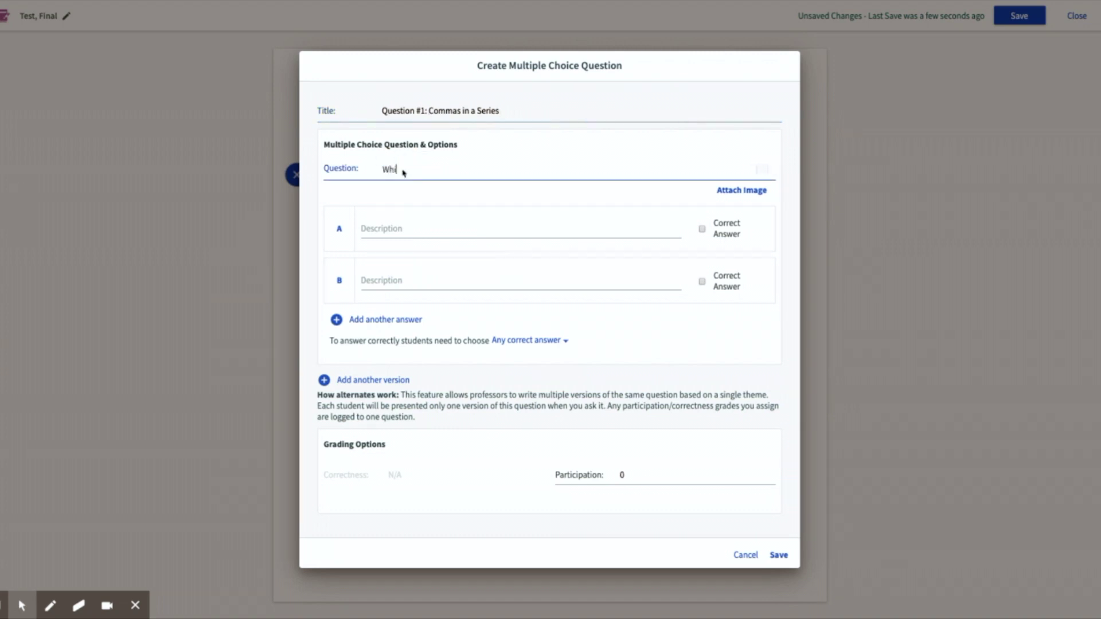
{"action": "type", "text": "ch of the following sentences"}
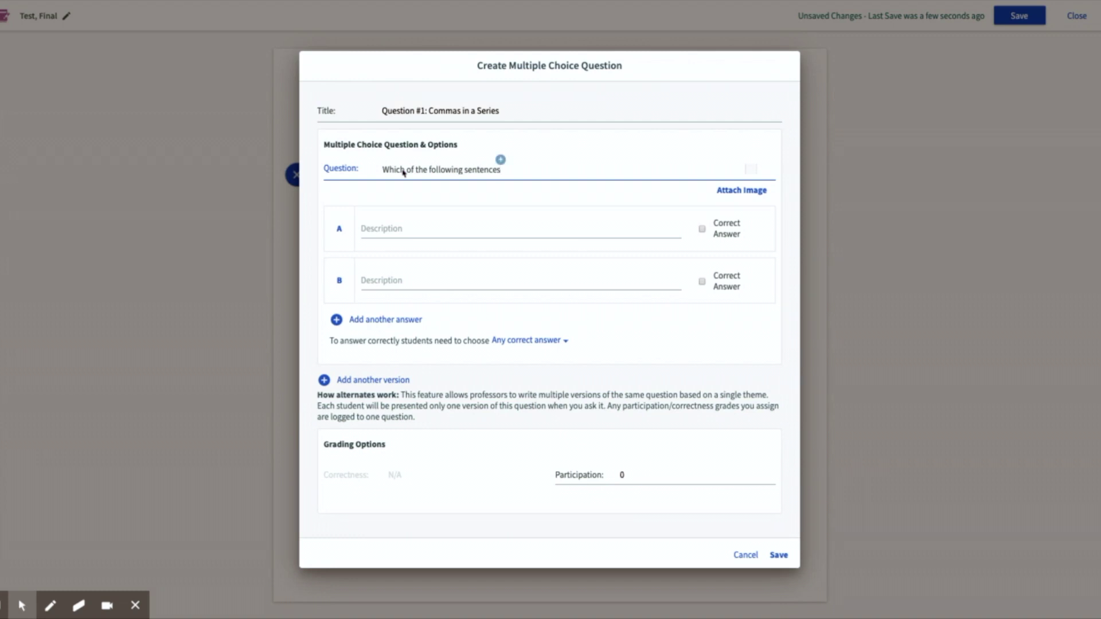
{"action": "type", "text": " correctly uses a comma?"}
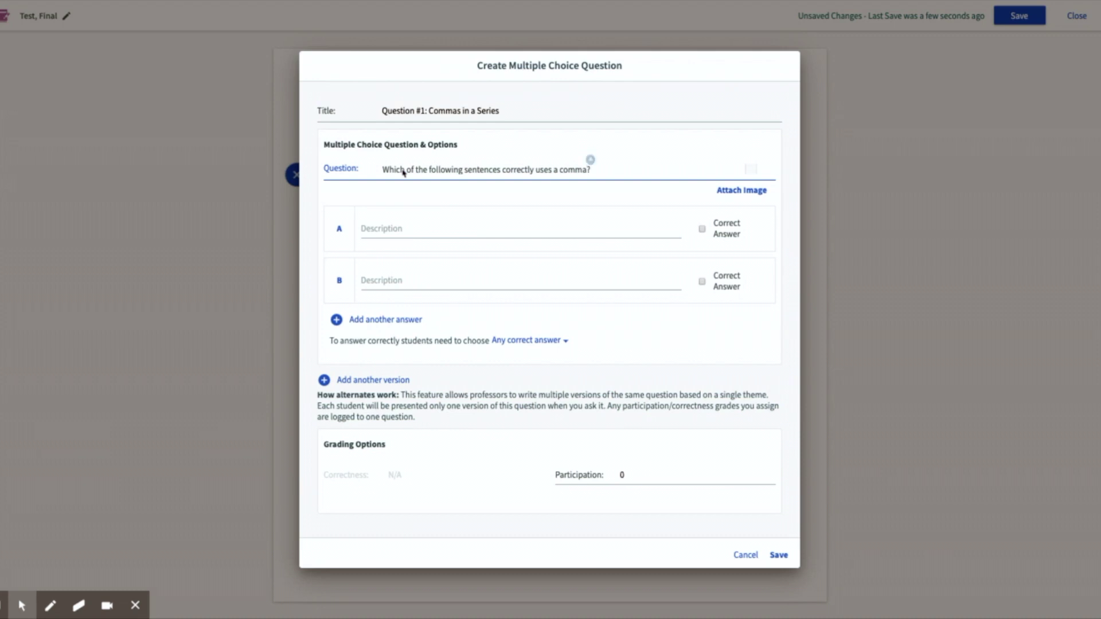
{"action": "left_click", "coordinate": [376, 229]}
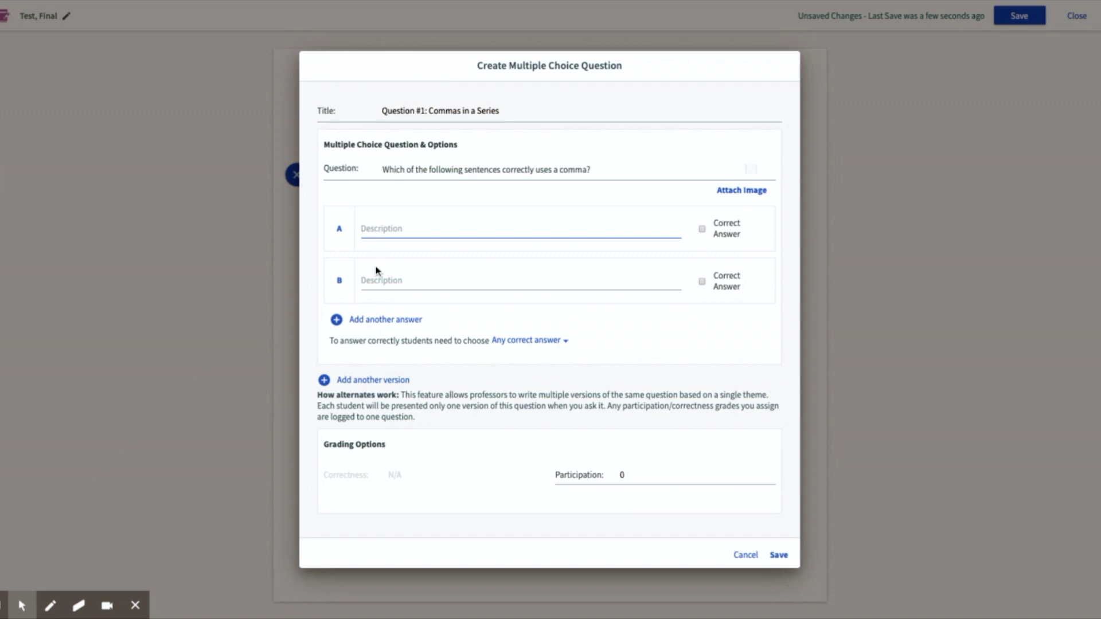
Write answer A as 'I am to eat bread, salad, and pizza.' and mark it correct.
{"action": "left_click", "coordinate": [370, 319]}
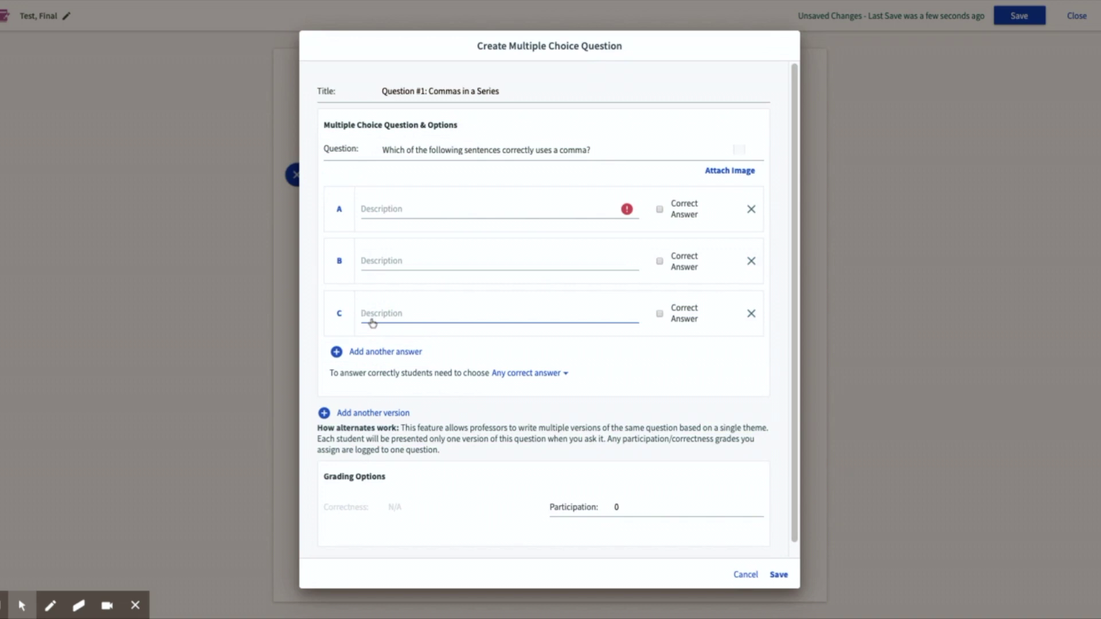
{"action": "left_click", "coordinate": [364, 353]}
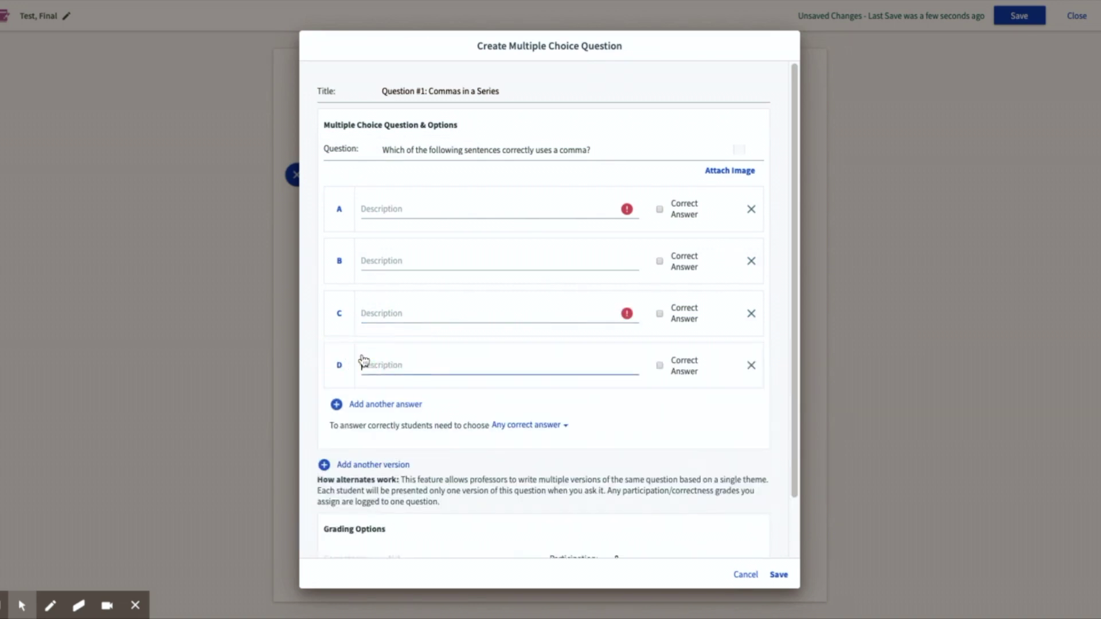
{"action": "left_click", "coordinate": [383, 209]}
{"action": "type", "text": "I a"}
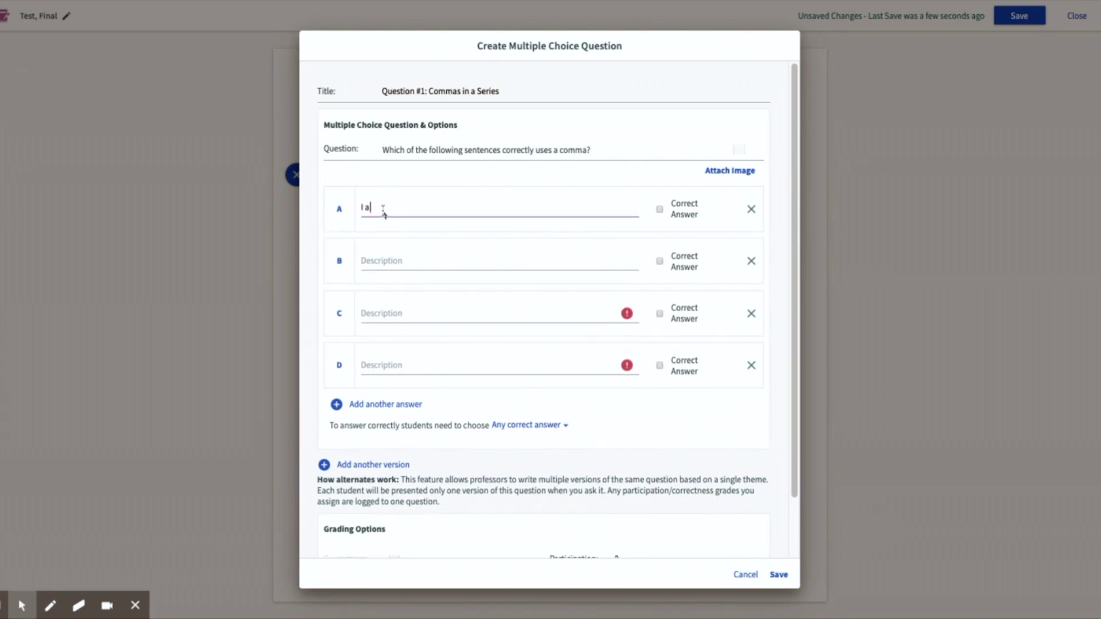
{"action": "type", "text": "m to eat"}
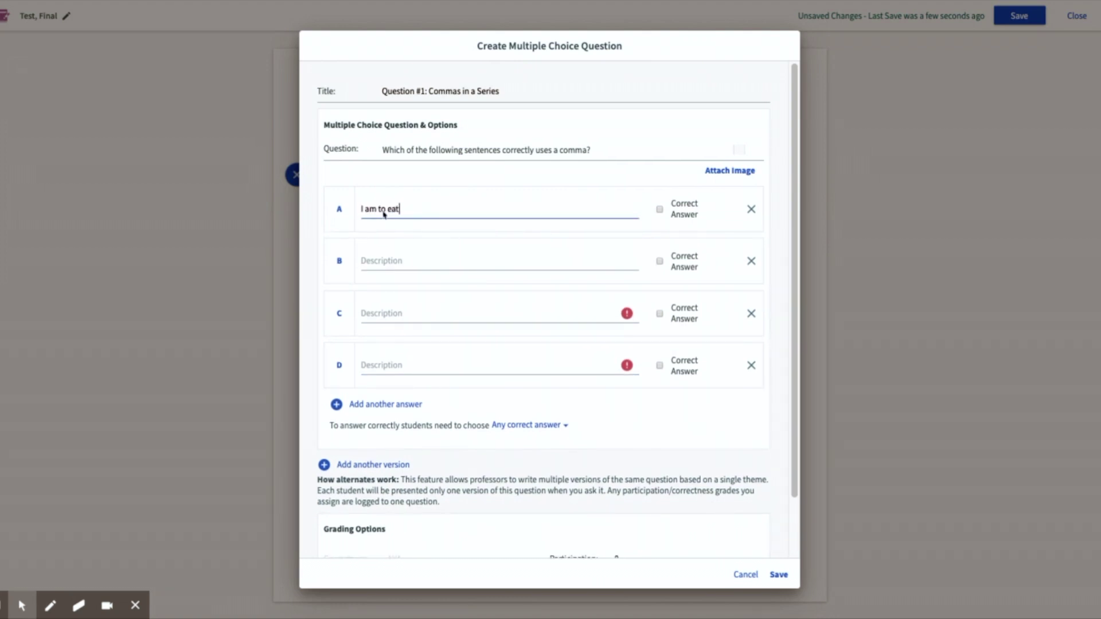
{"action": "type", "text": " salad"}
{"action": "type", "text": ", bread"}
{"action": "key", "text": "BackSpace"}
{"action": "key", "text": "BackSpace"}
{"action": "key", "text": "BackSpace"}
{"action": "key", "text": "BackSpace"}
{"action": "key", "text": "BackSpace"}
{"action": "key", "text": "BackSpace"}
{"action": "key", "text": "BackSpace"}
{"action": "key", "text": "BackSpace"}
{"action": "key", "text": "BackSpace"}
{"action": "key", "text": "BackSpace"}
{"action": "key", "text": "BackSpace"}
{"action": "type", "text": "bread, salad"}
{"action": "type", "text": ", and pizza."}
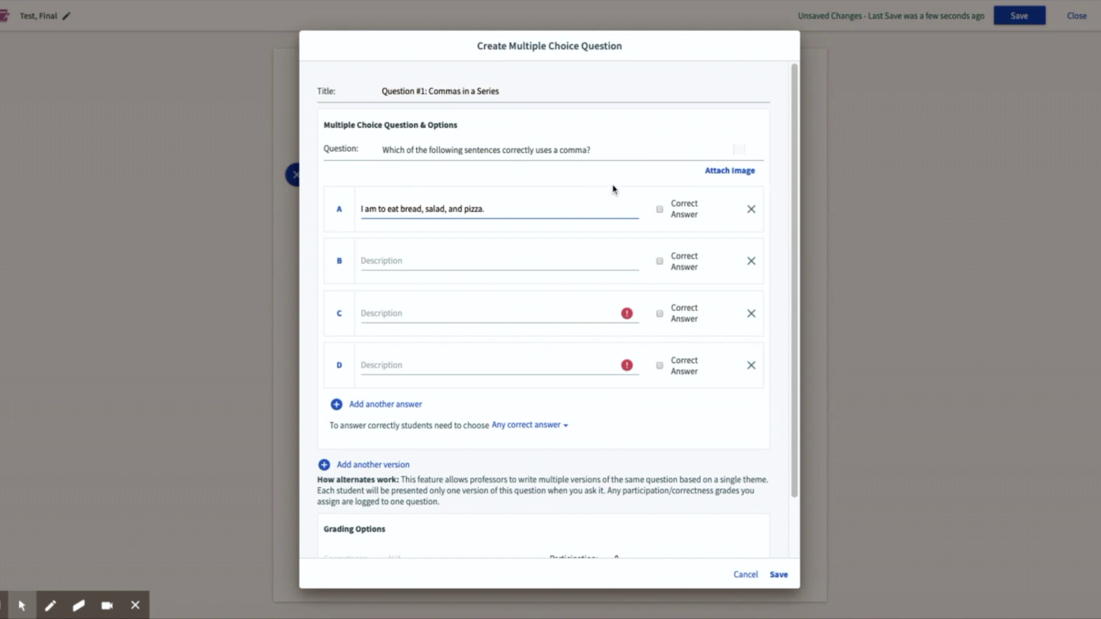
{"action": "left_click", "coordinate": [659, 210]}
Remove the extra third and fourth choices and set answer B to 'I am to eat bread and salad, and pizza.'.
{"action": "left_click", "coordinate": [377, 258]}
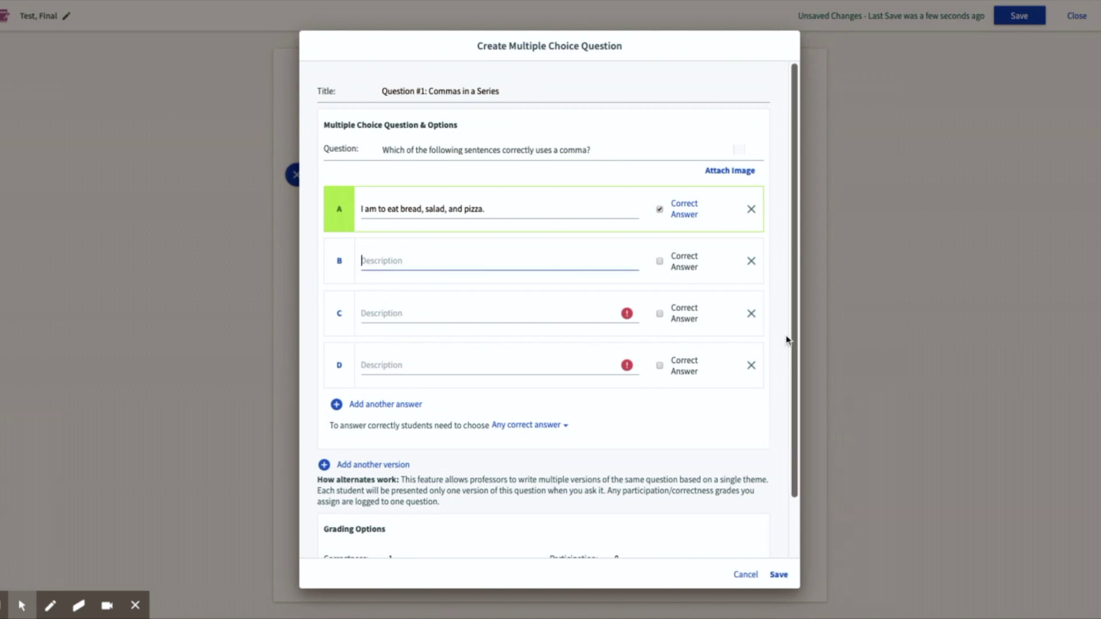
{"action": "left_click", "coordinate": [751, 314]}
{"action": "left_click", "coordinate": [751, 314]}
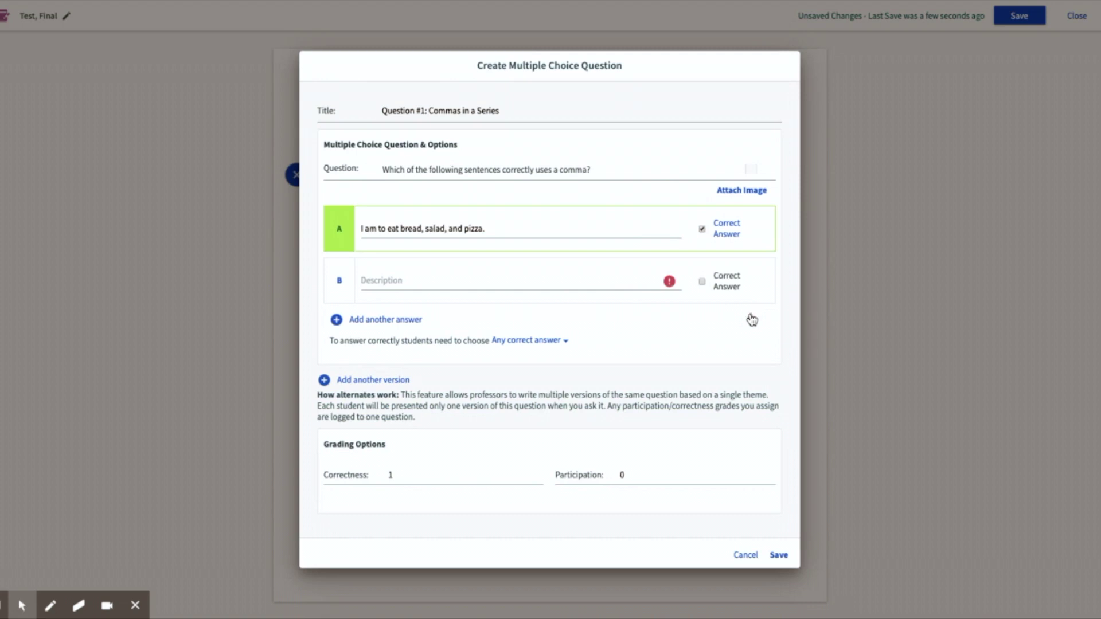
{"action": "left_click", "coordinate": [385, 290]}
{"action": "type", "text": "I am to"}
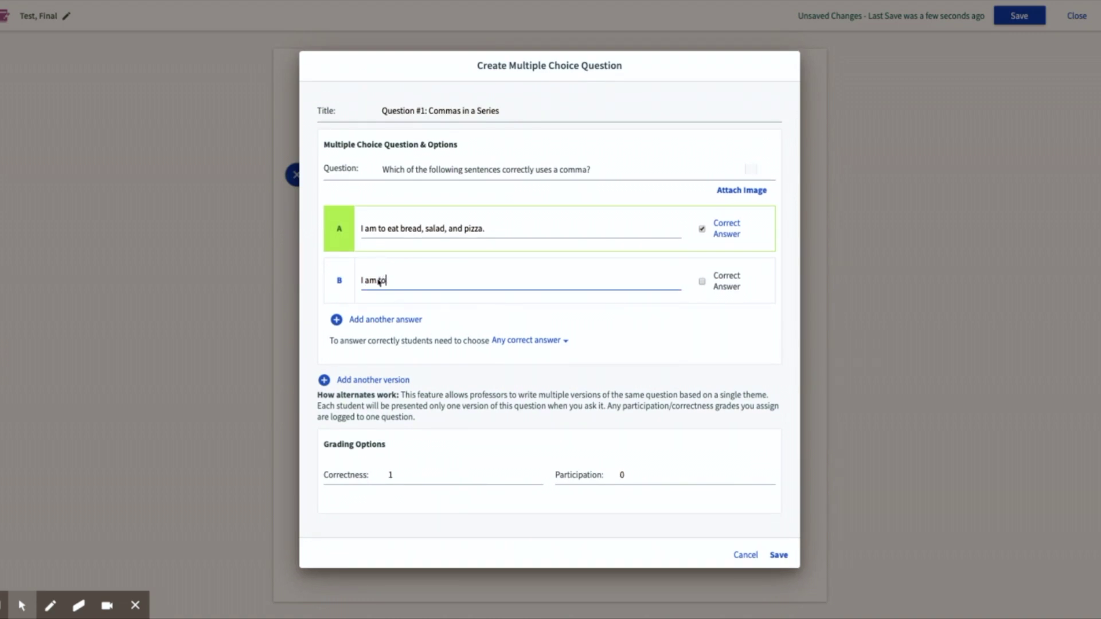
{"action": "type", "text": " eat bread and salad, and pizz"}
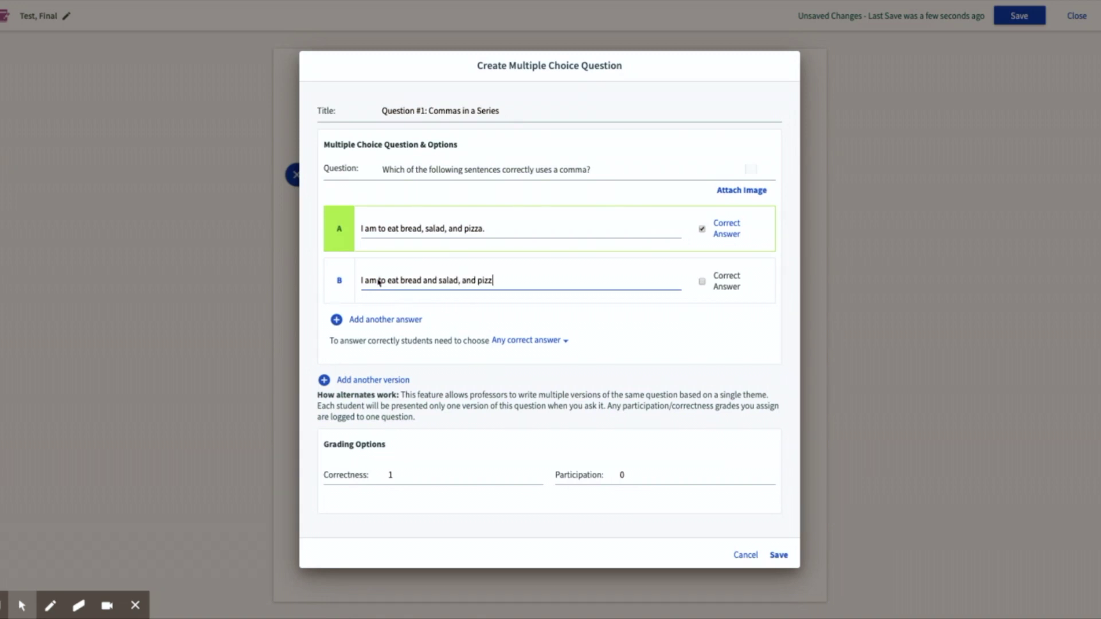
{"action": "type", "text": "a"}
{"action": "type", "text": "."}
{"action": "left_click", "coordinate": [566, 343]}
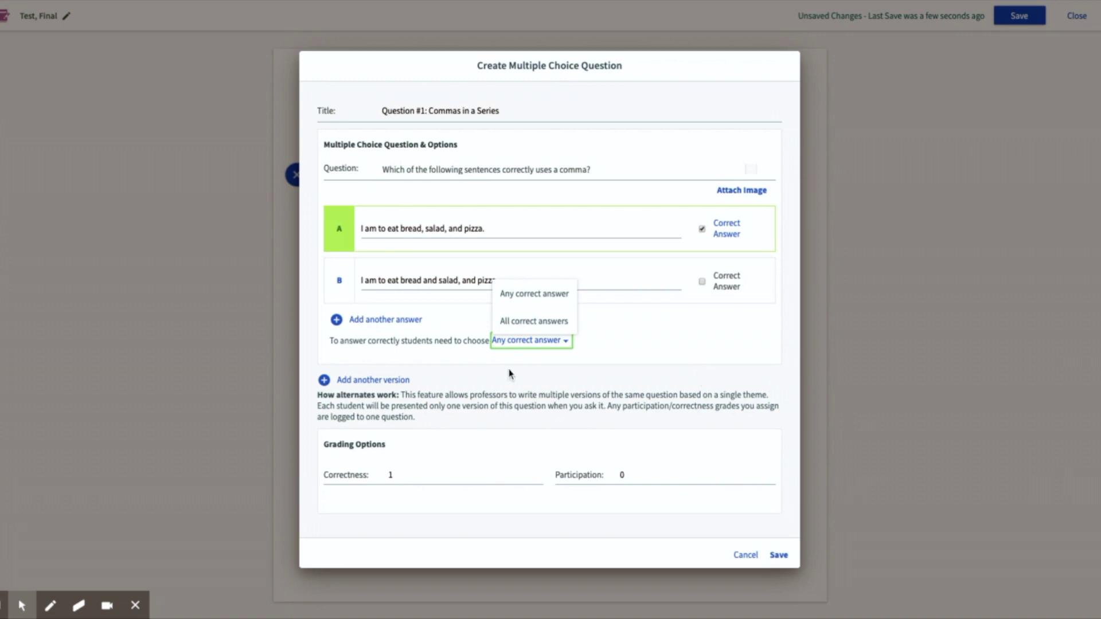
{"action": "left_click", "coordinate": [788, 333]}
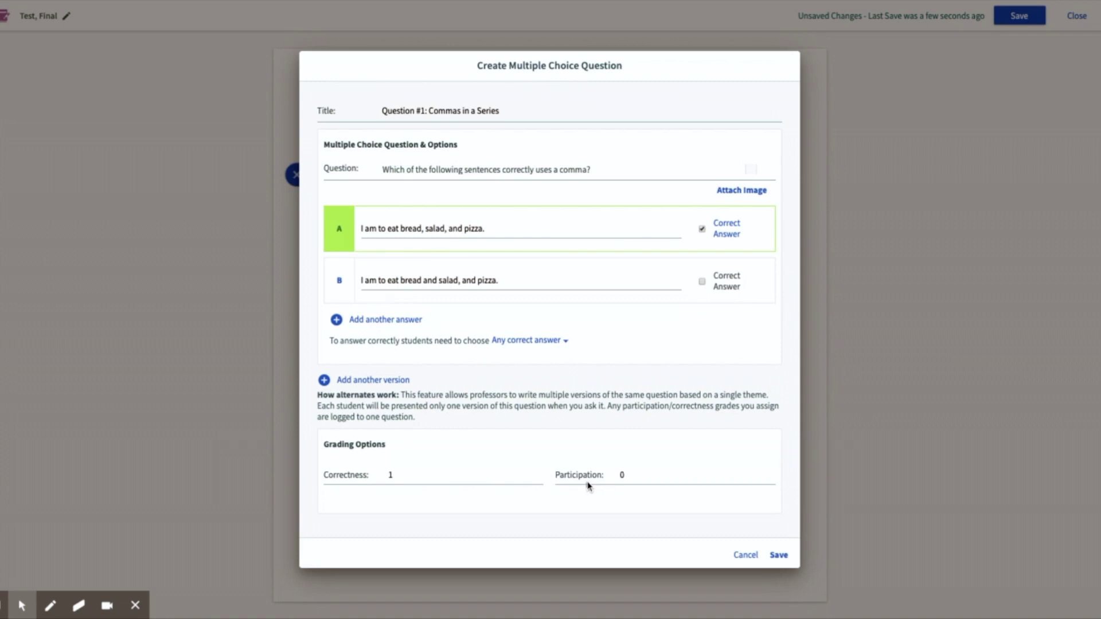
Set the question's correctness to 10 points and save it into the test.
{"action": "left_click", "coordinate": [396, 475]}
{"action": "key", "text": "BackSpace"}
{"action": "type", "text": "10"}
{"action": "left_click", "coordinate": [778, 557]}
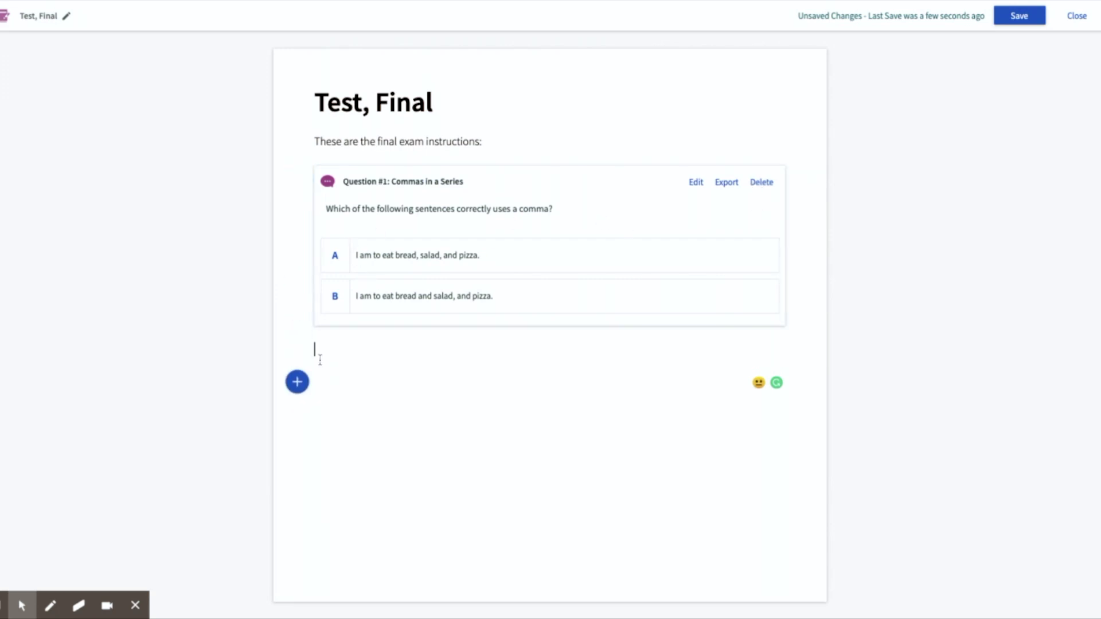
Insert a new Long Answer question below Question #1.
{"action": "left_click", "coordinate": [299, 348]}
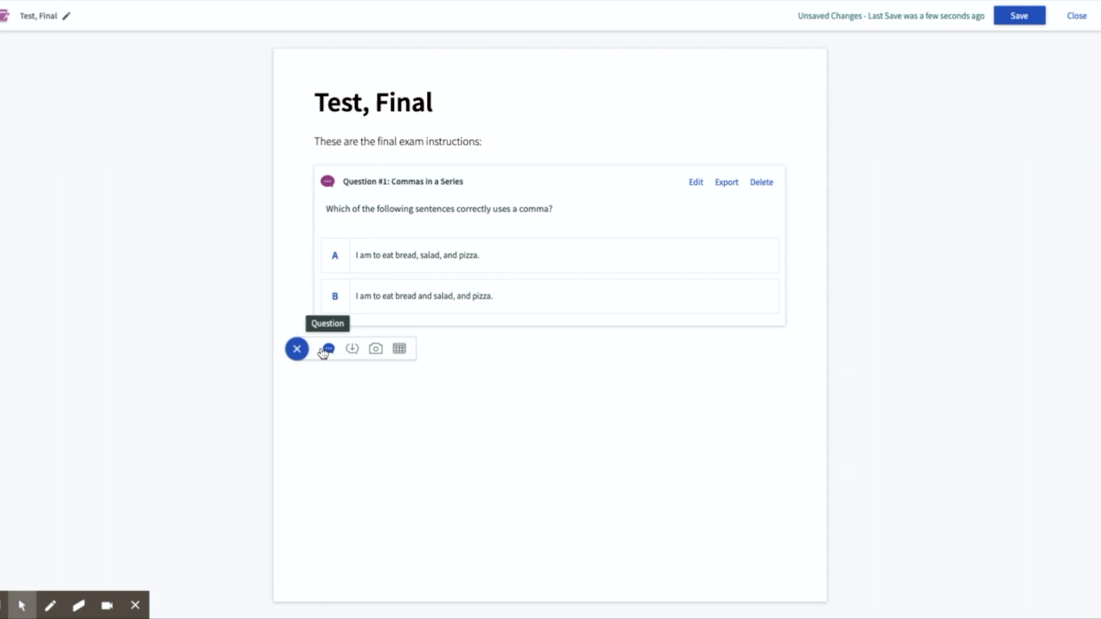
{"action": "left_click", "coordinate": [326, 353]}
{"action": "left_click", "coordinate": [328, 350]}
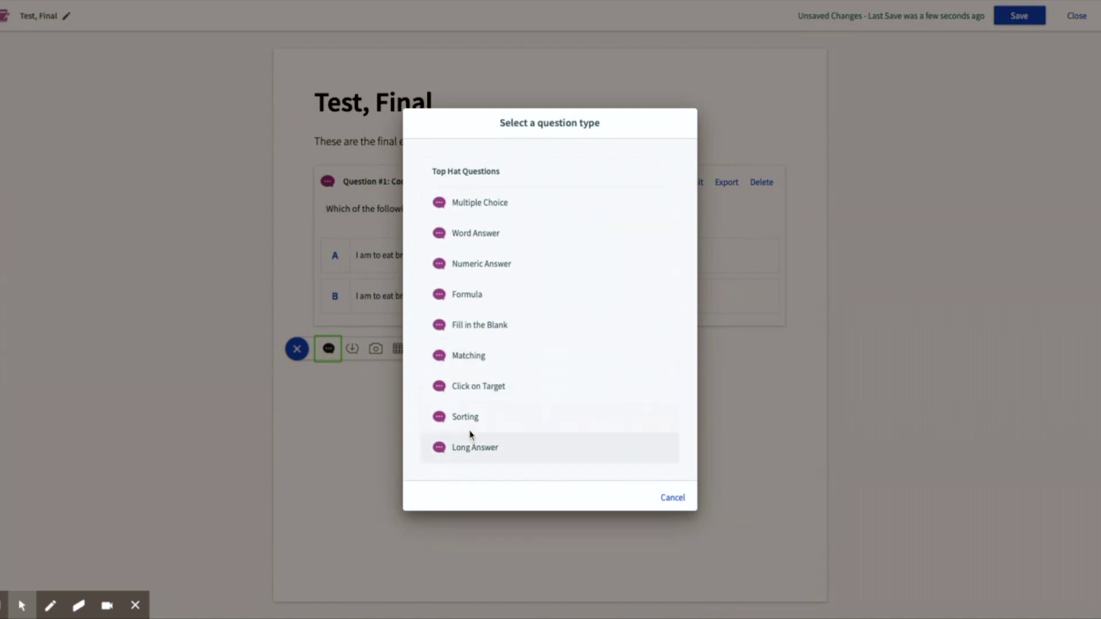
{"action": "left_click", "coordinate": [467, 452]}
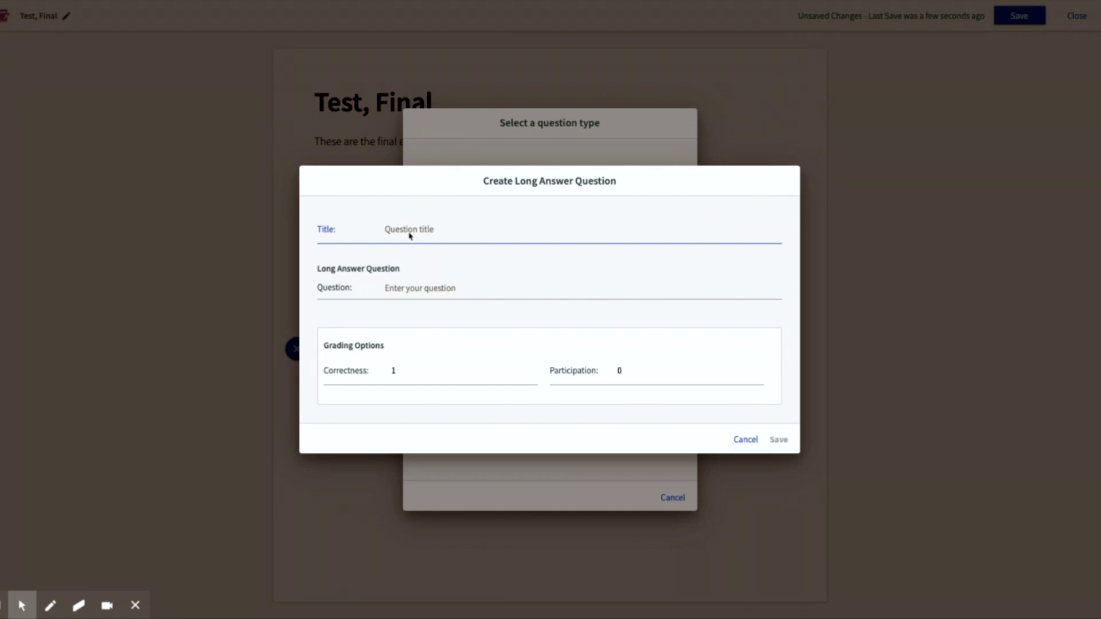
Title the question 'Question #2: Paragraph Answer, Commas with Introductory Phrases' and begin its prompt.
{"action": "type", "text": "Question #2: Paragraph Answer, C"}
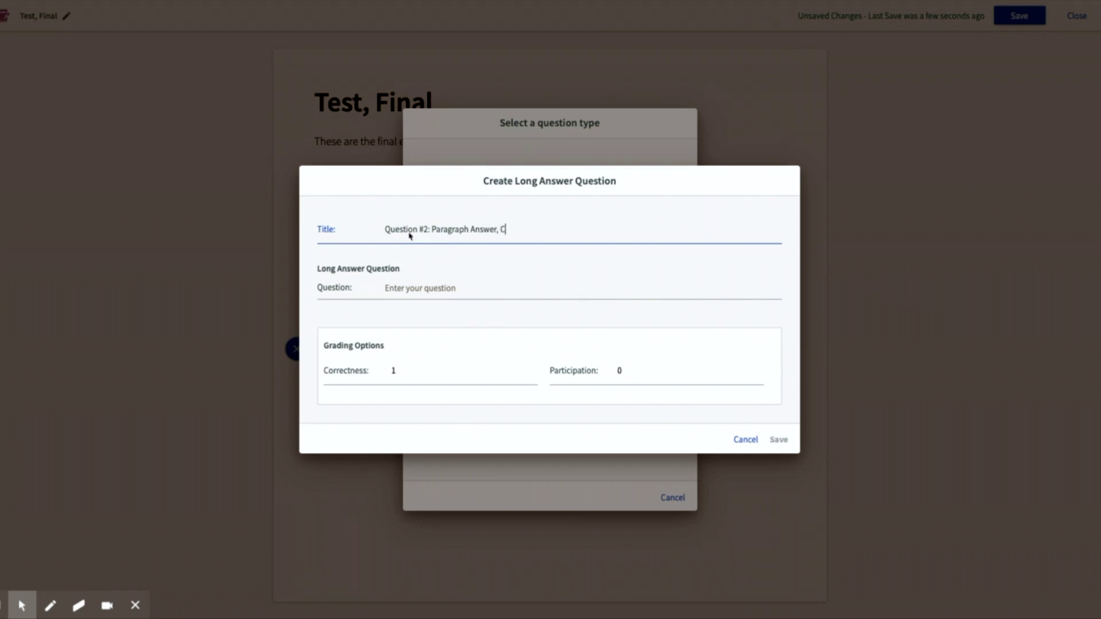
{"action": "type", "text": "ommas with Introductory Phrases"}
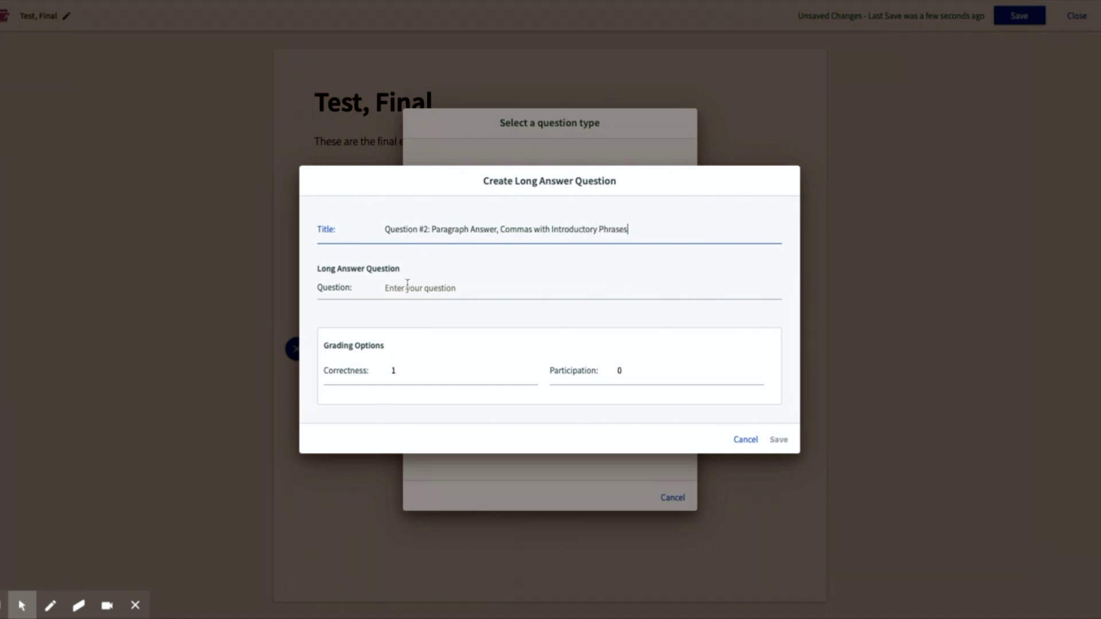
{"action": "left_click", "coordinate": [404, 285]}
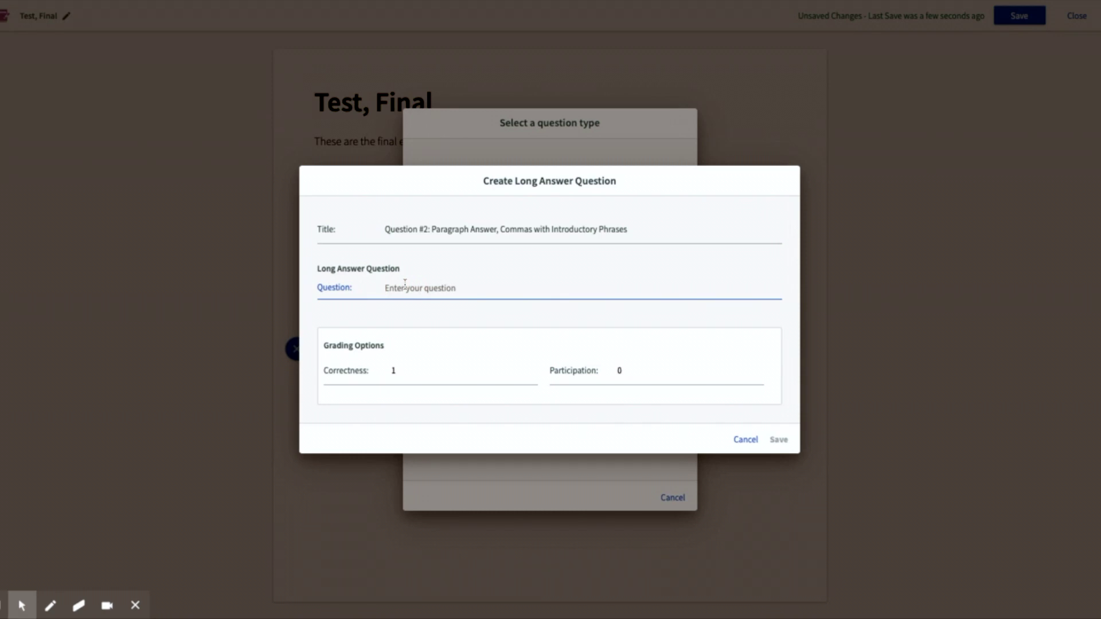
{"action": "type", "text": "Write a p"}
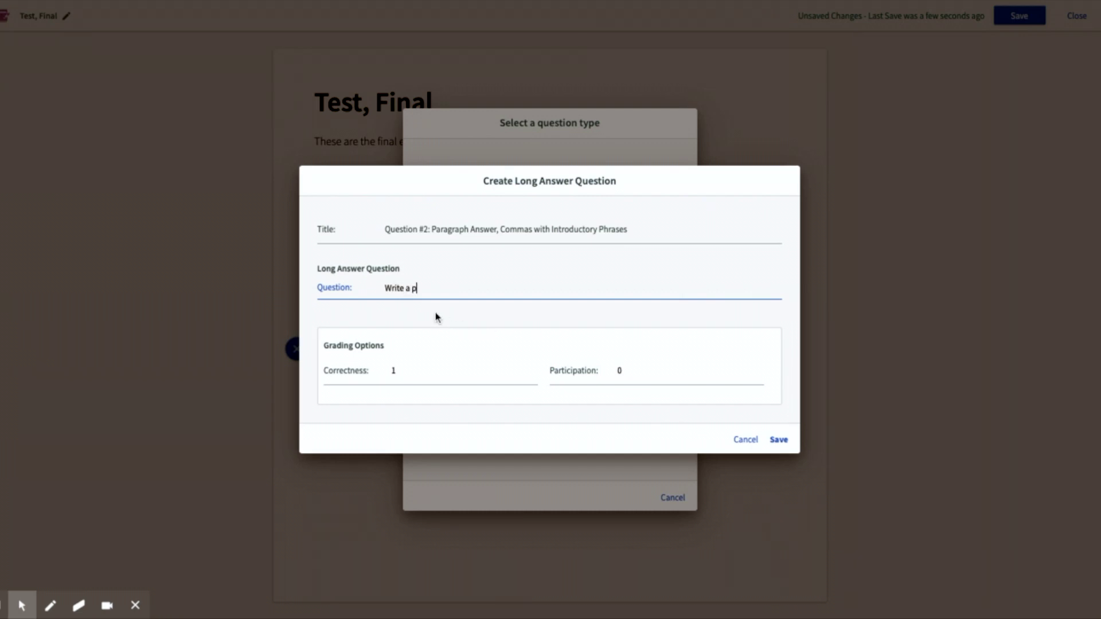
{"action": "type", "text": "aragraph that uses at least"}
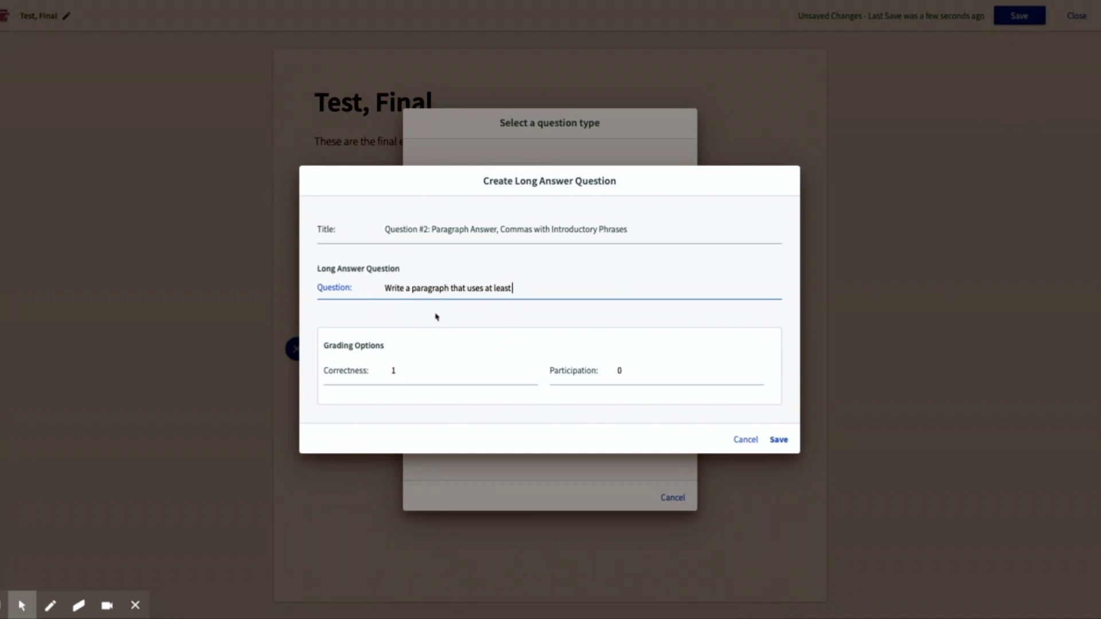
Complete the prompt: 'Write a paragraph that correctly uses at least two commas with introductory phrases.'.
{"action": "left_click", "coordinate": [467, 288]}
{"action": "type", "text": "correctly"}
{"action": "left_click", "coordinate": [555, 289]}
{"action": "type", "text": "two in"}
{"action": "key", "text": "BackSpace"}
{"action": "key", "text": "BackSpace"}
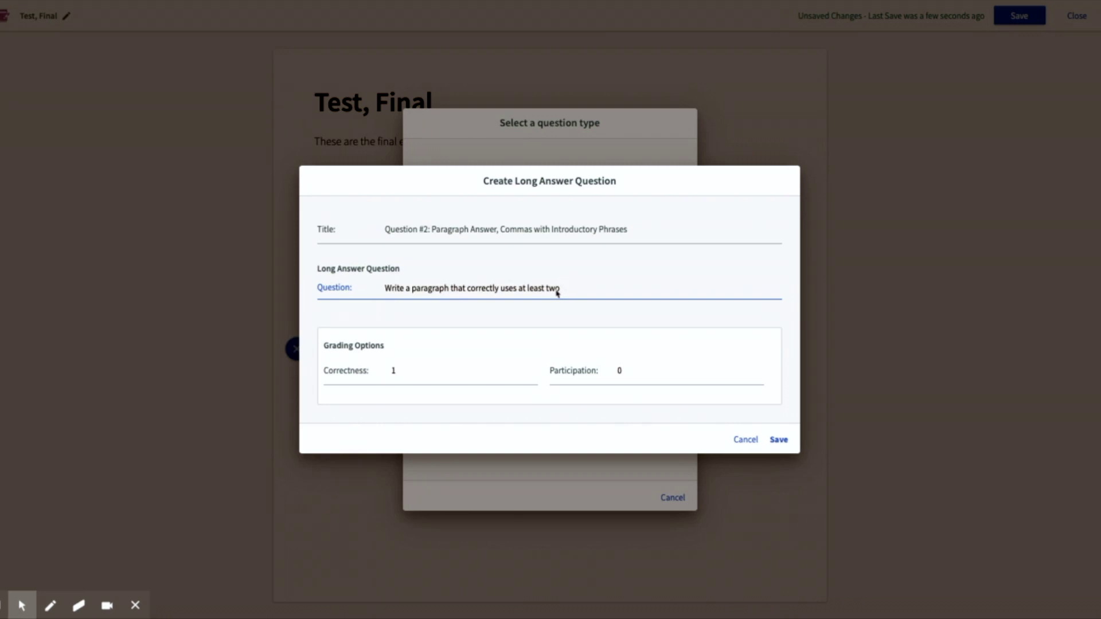
{"action": "type", "text": "commas with introductory phrases."}
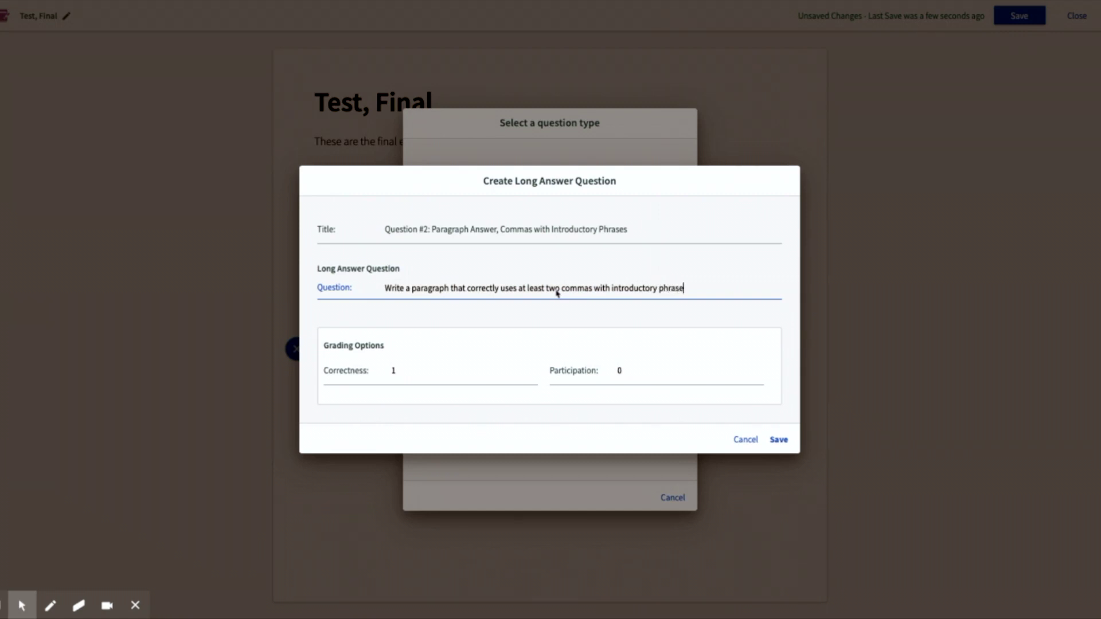
{"action": "left_click", "coordinate": [405, 373]}
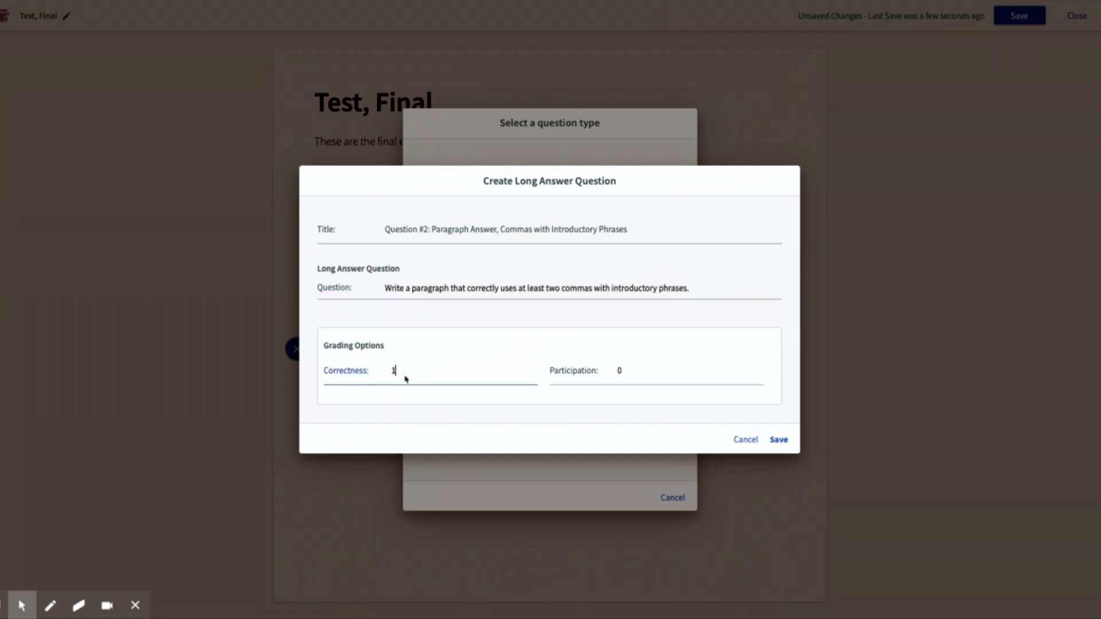
Make the question worth 15 points, save it and the test, and close the editor.
{"action": "type", "text": "5"}
{"action": "left_click", "coordinate": [780, 440]}
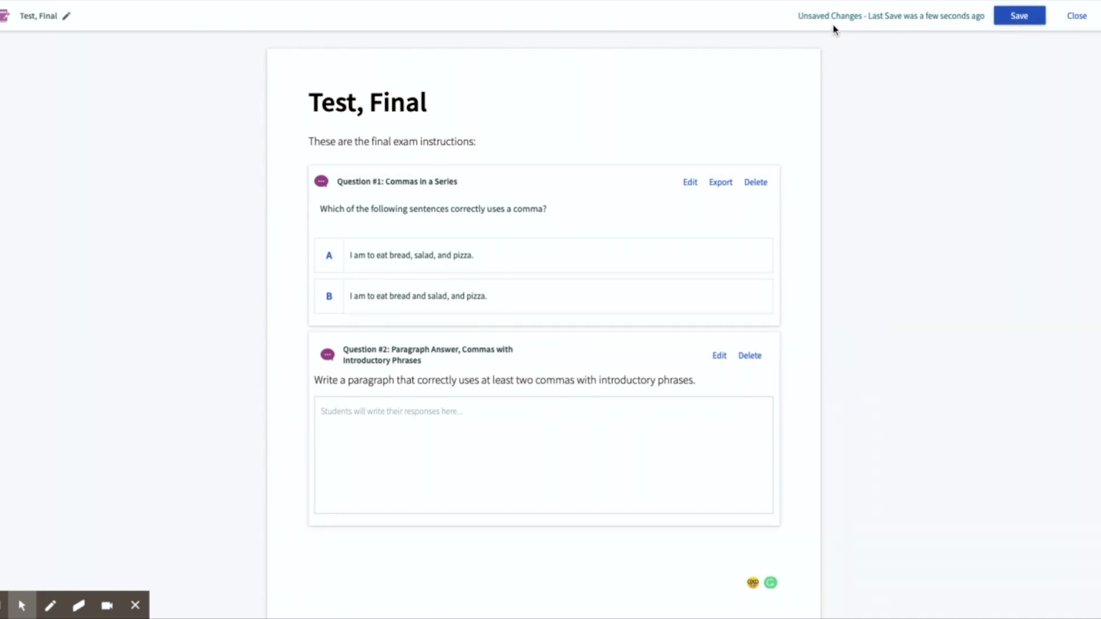
{"action": "left_click", "coordinate": [1018, 17]}
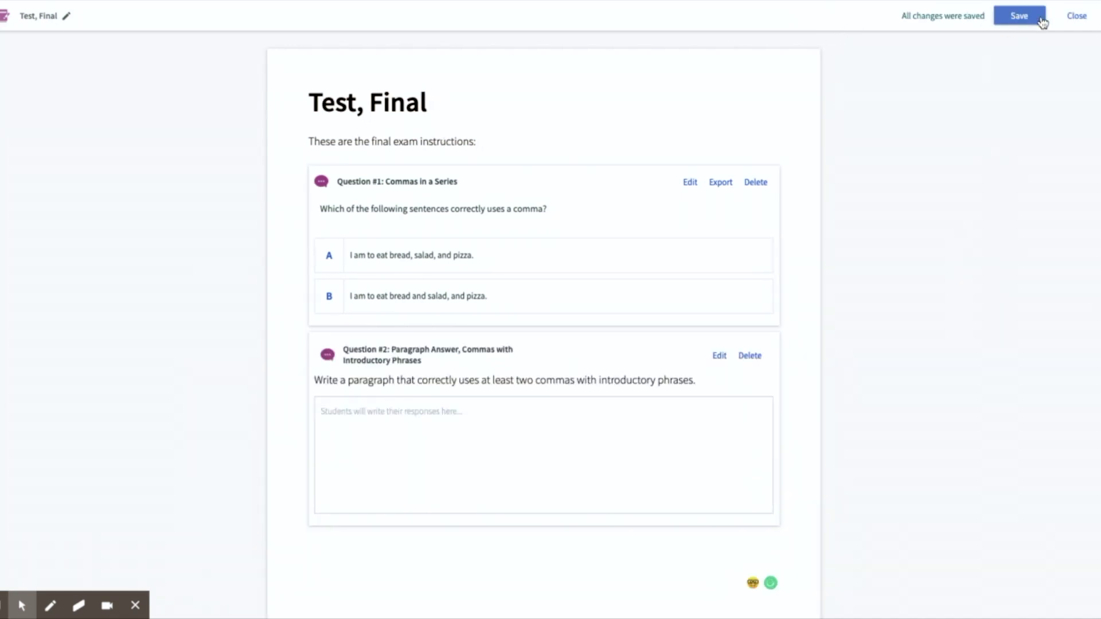
{"action": "left_click", "coordinate": [1075, 19]}
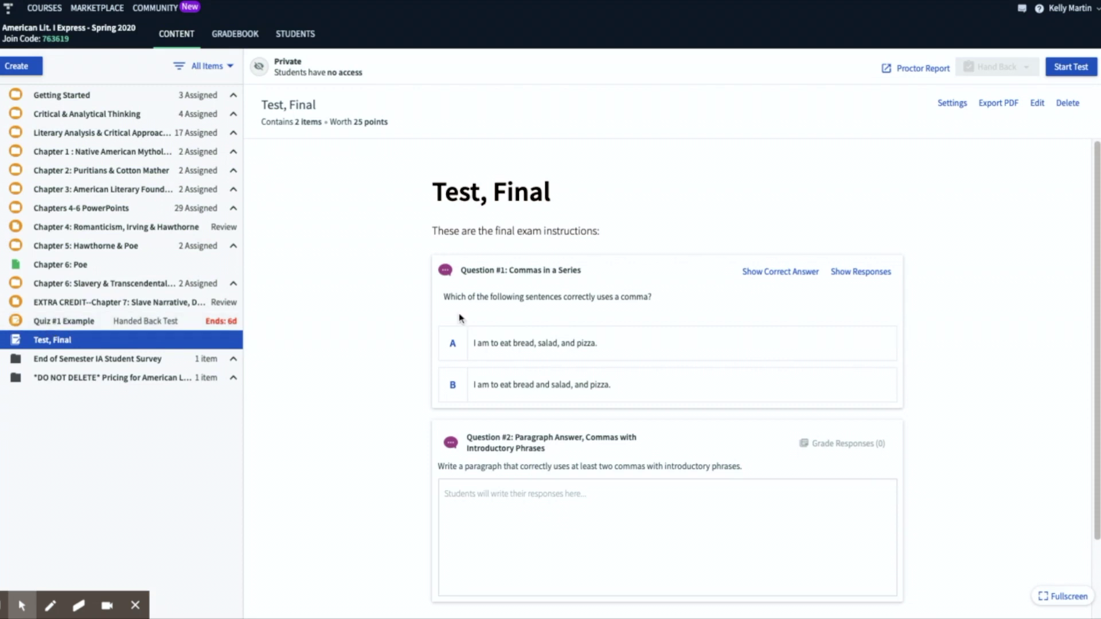
Start the test for students and select the displayed test code.
{"action": "scroll", "coordinate": [492, 319], "scroll_direction": "down", "scroll_amount": 3}
{"action": "scroll", "coordinate": [492, 321], "scroll_direction": "up", "scroll_amount": 3}
{"action": "left_click", "coordinate": [1069, 67]}
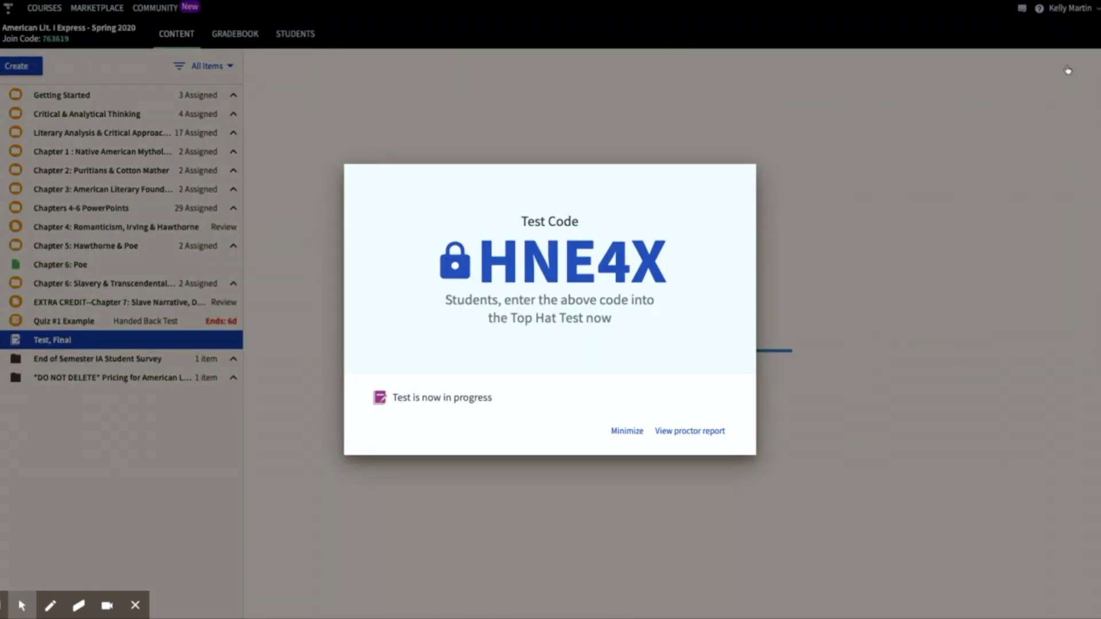
{"action": "double_click", "coordinate": [482, 256]}
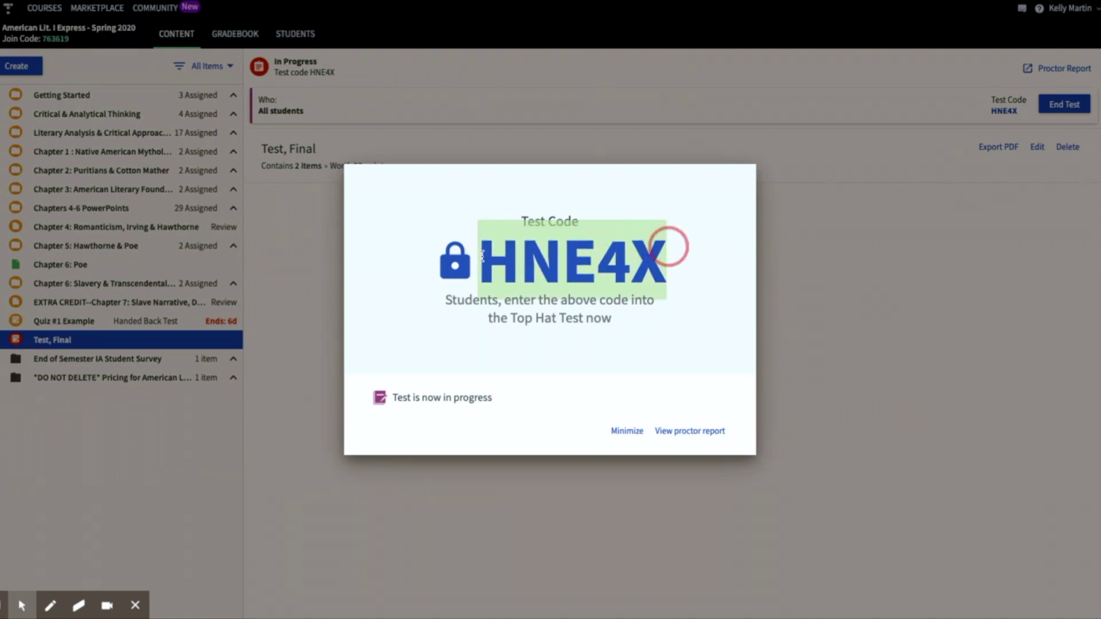